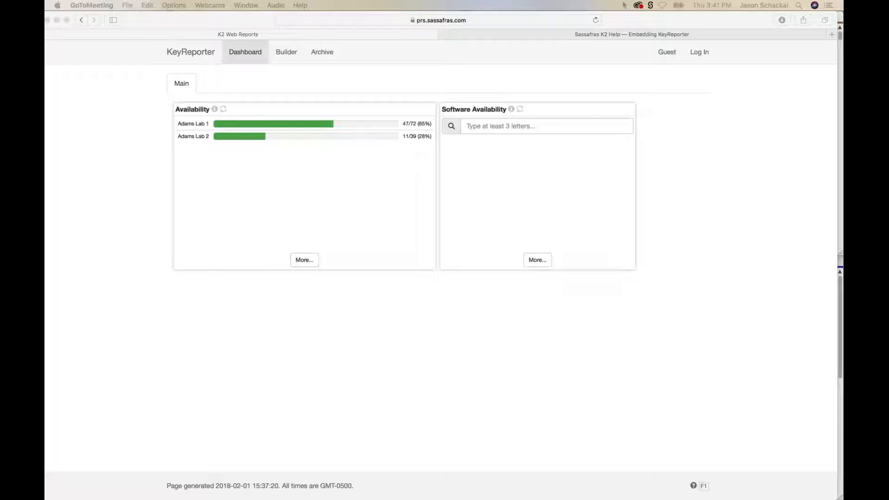
# - Open the Adams Lab 1 floor map and examine its status legend, demand forecasts and the software installed on individual in-use Macs
pyautogui.click(356, 119)
pyautogui.click(356, 121)
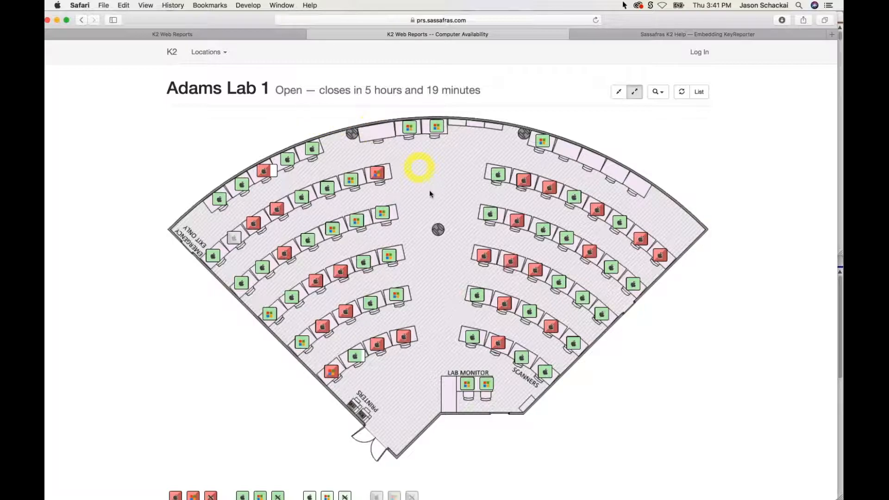
pyautogui.scroll(-5, 442, 465)
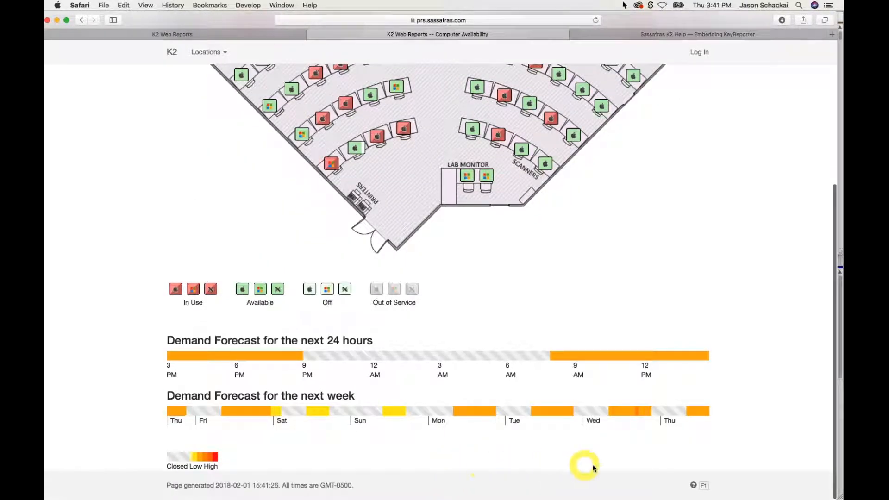
pyautogui.scroll(3, 597, 468)
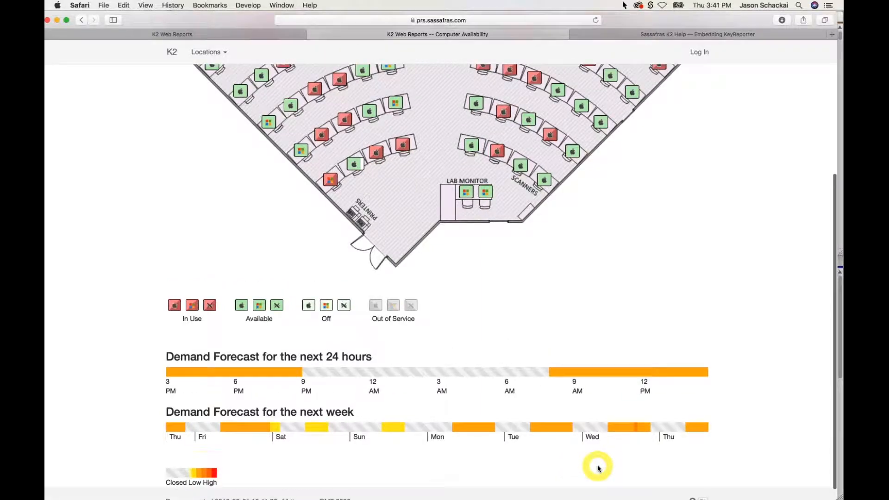
pyautogui.scroll(3, 598, 467)
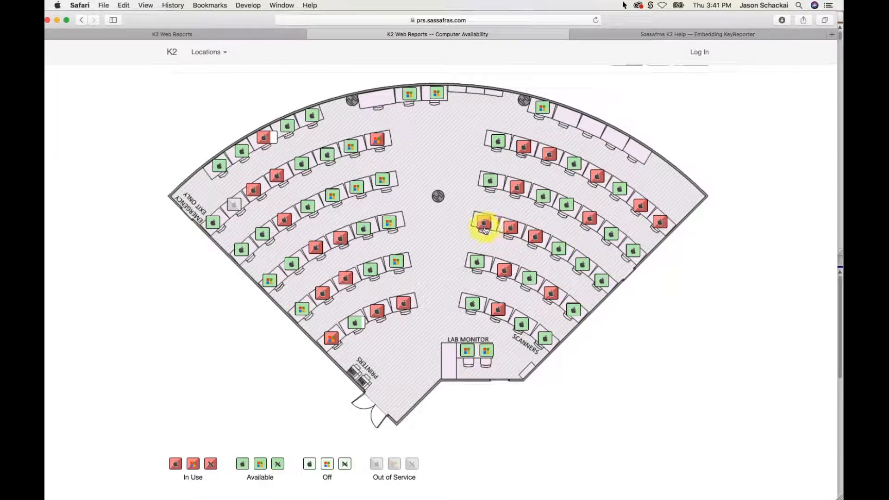
pyautogui.moveTo(484, 229)
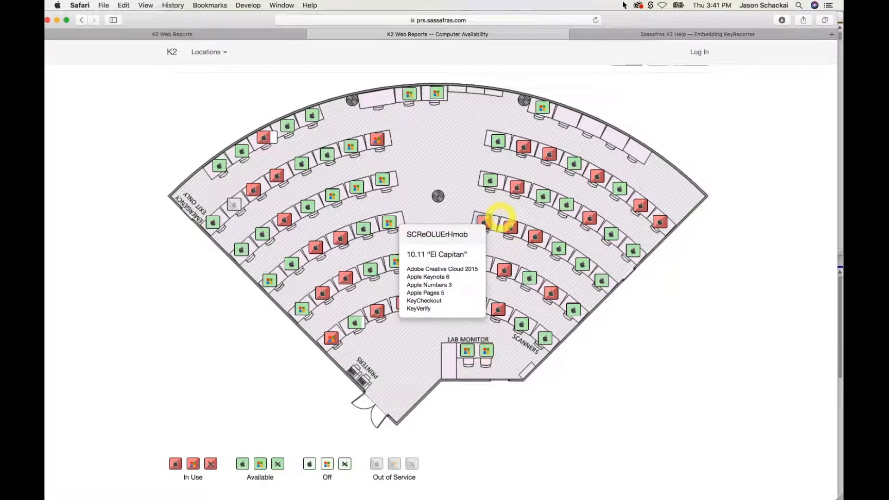
pyautogui.moveTo(517, 190)
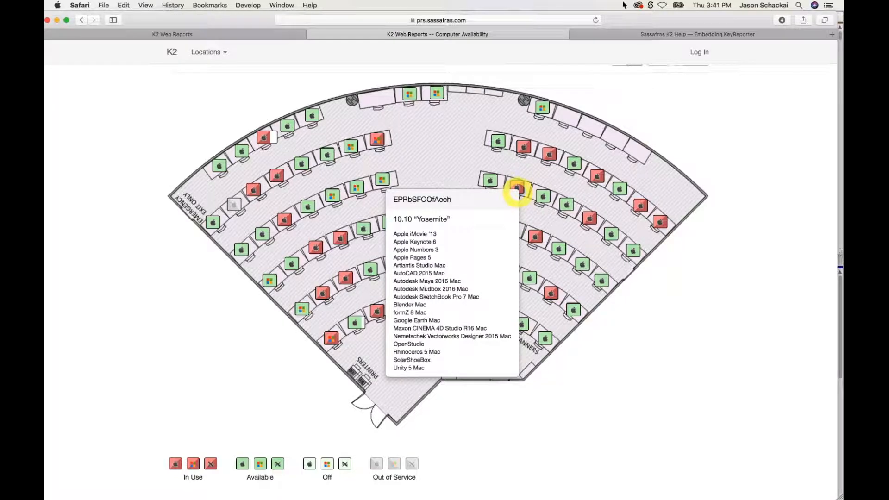
# - Highlight the computers with Adobe Creative Cloud 2015 on the Adams Lab 1 map, check its availability in other locations and return to the map
pyautogui.scroll(2, 646, 123)
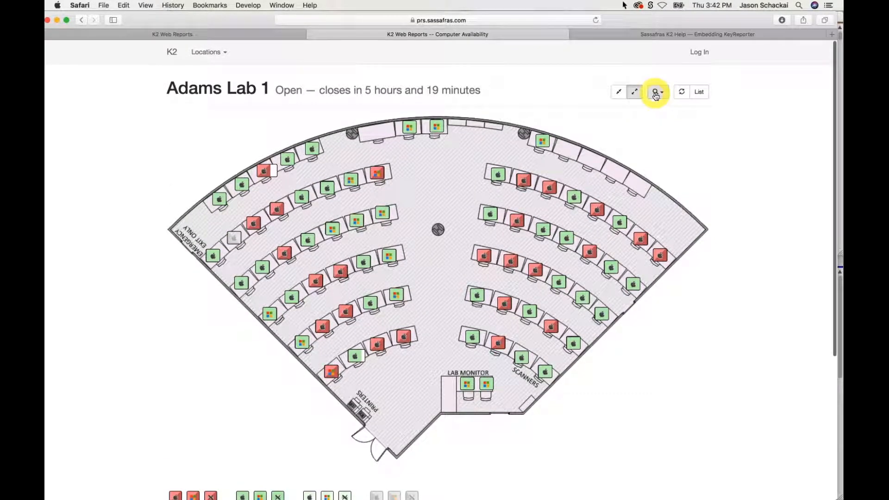
pyautogui.click(656, 94)
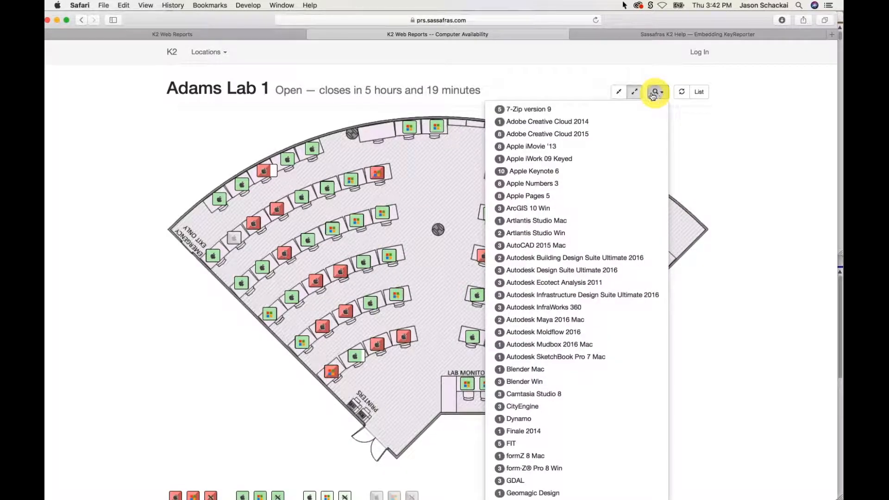
pyautogui.click(533, 134)
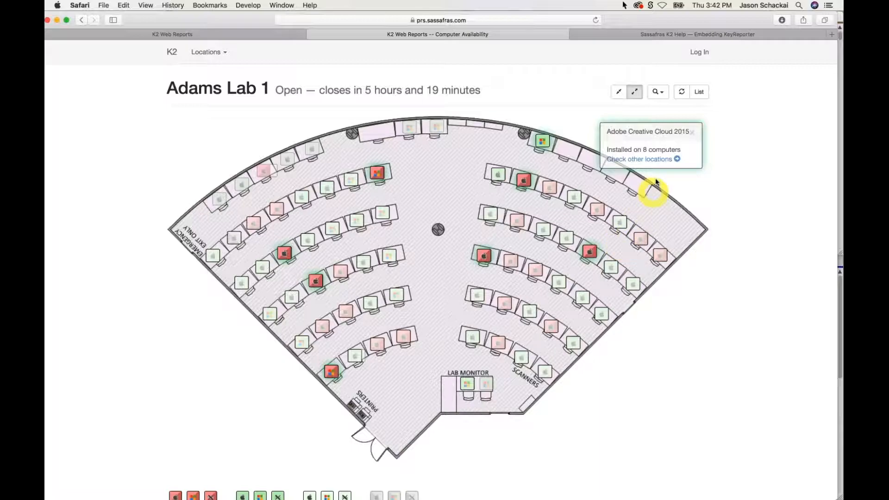
pyautogui.click(630, 161)
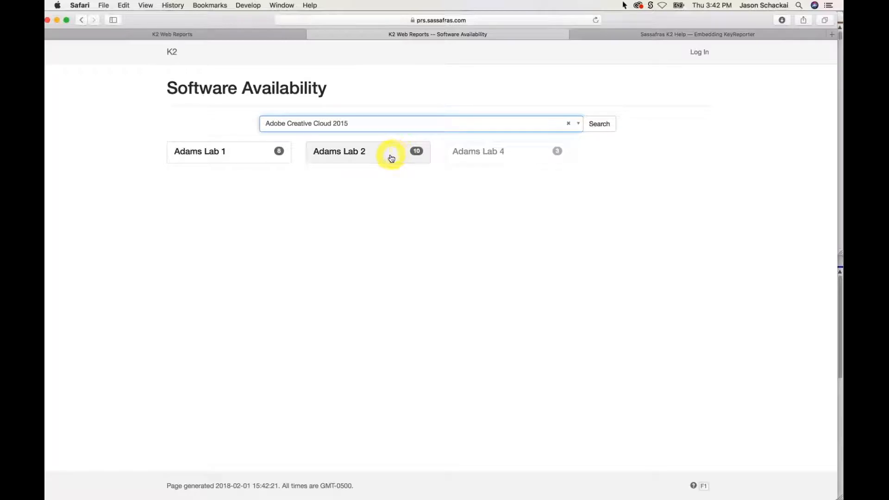
pyautogui.click(82, 21)
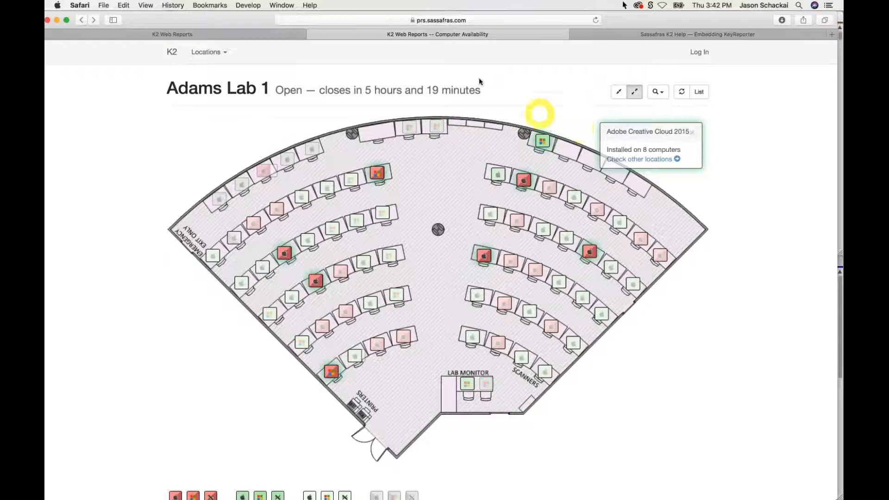
# - Close the Adams Lab 1 page and log in to KeyReporter as Administrator with the account password
pyautogui.click(313, 35)
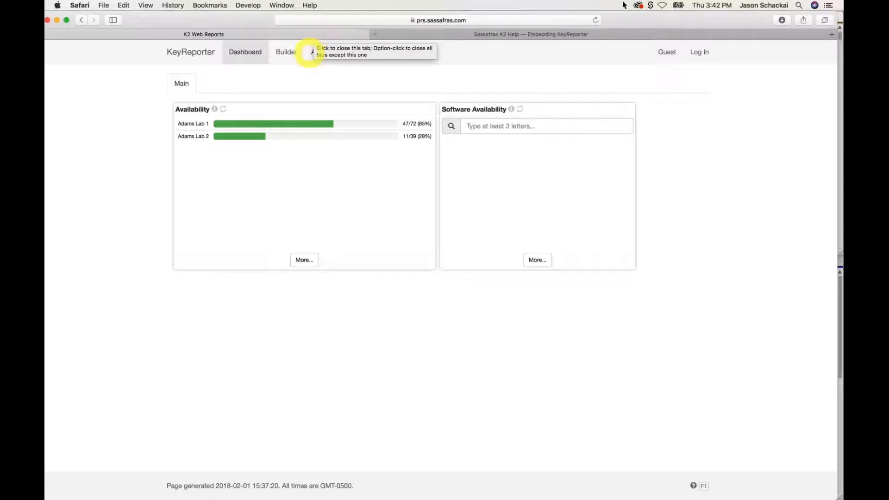
pyautogui.click(699, 52)
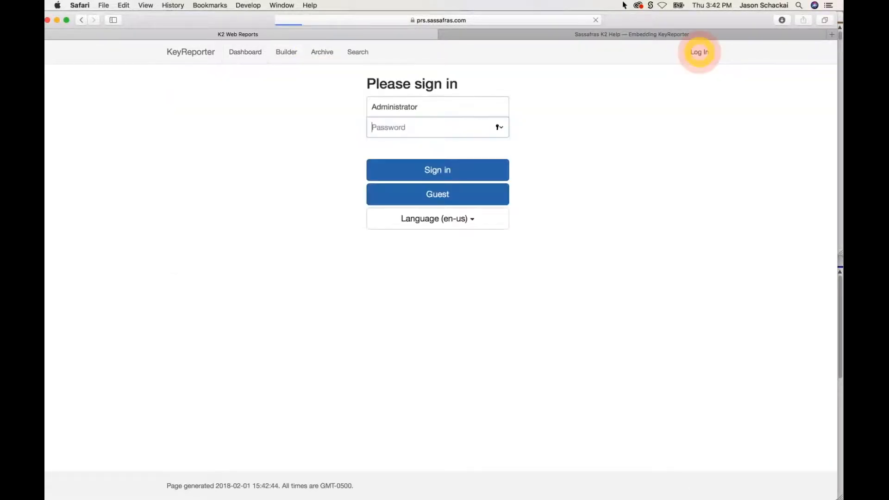
pyautogui.click(432, 128)
pyautogui.press('Return')
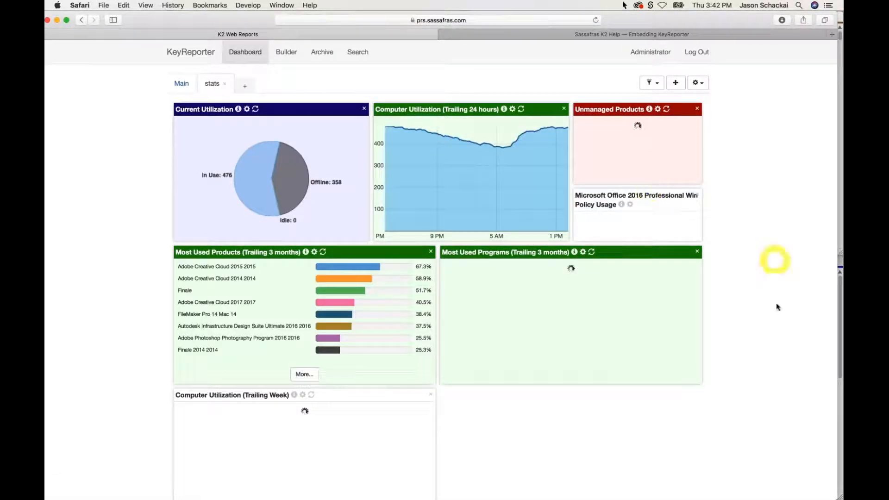
# - Review the stats dashboard and add the Availability item of type computer to it
pyautogui.scroll(-3, 768, 329)
pyautogui.scroll(-1, 769, 329)
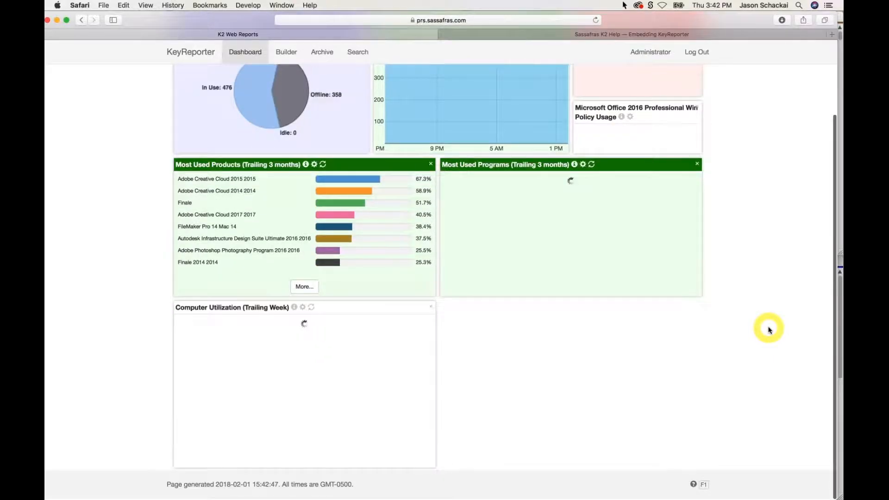
pyautogui.scroll(3, 769, 329)
pyautogui.scroll(1, 769, 328)
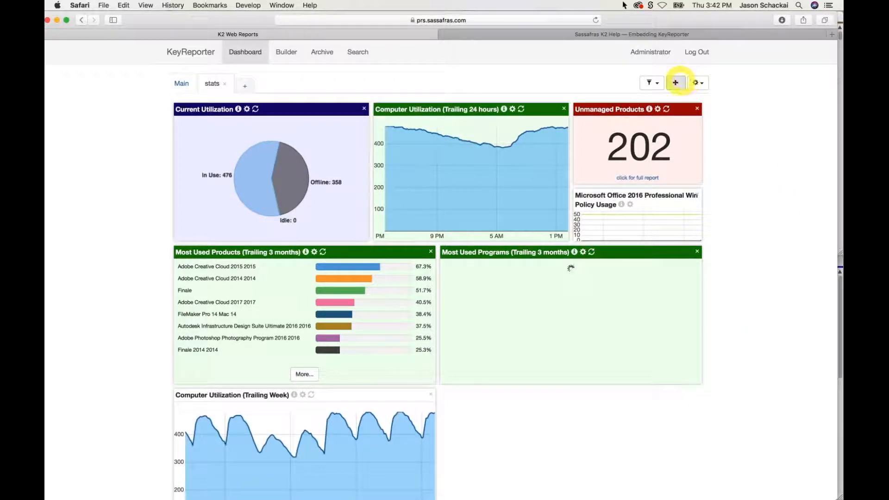
pyautogui.click(677, 82)
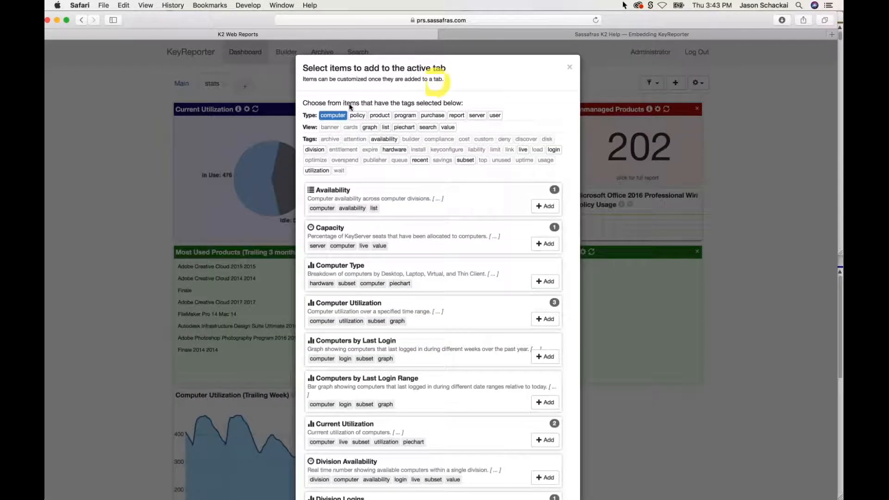
pyautogui.click(336, 115)
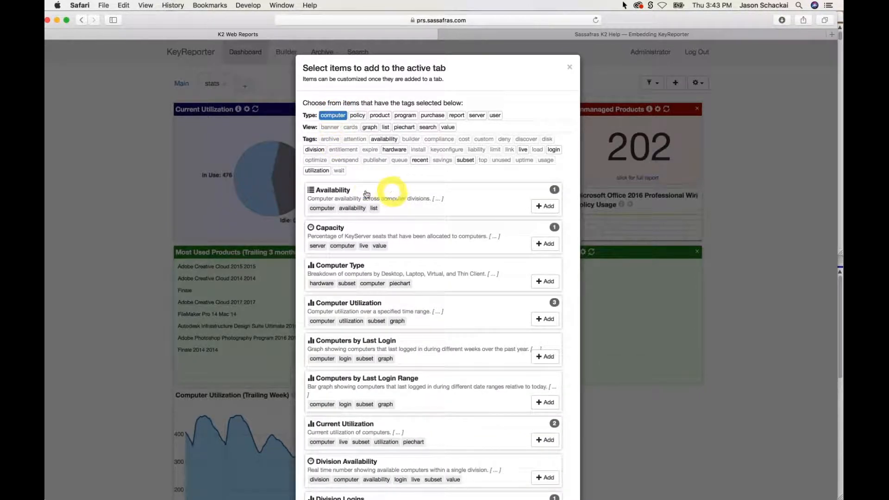
pyautogui.click(538, 206)
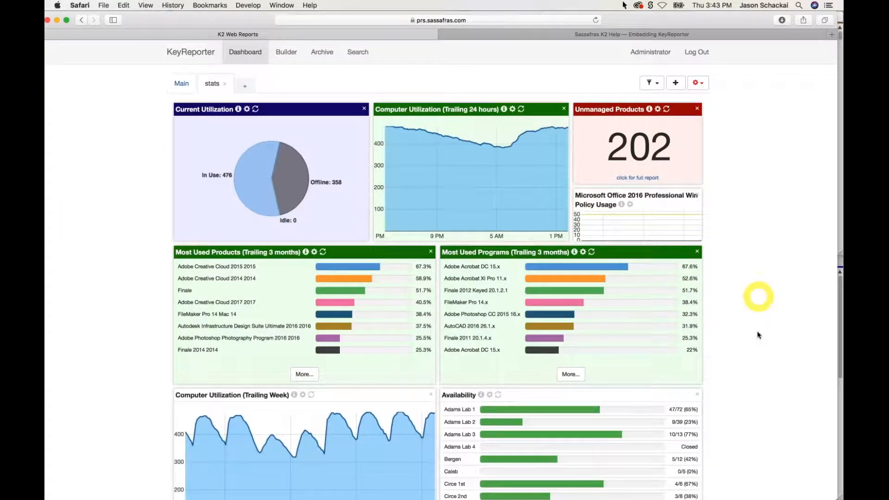
# - Open the full Locations list from the new Availability widget and view the Adams Lab 1 map with its demand forecasts
pyautogui.scroll(-2, 735, 383)
pyautogui.scroll(-1, 736, 382)
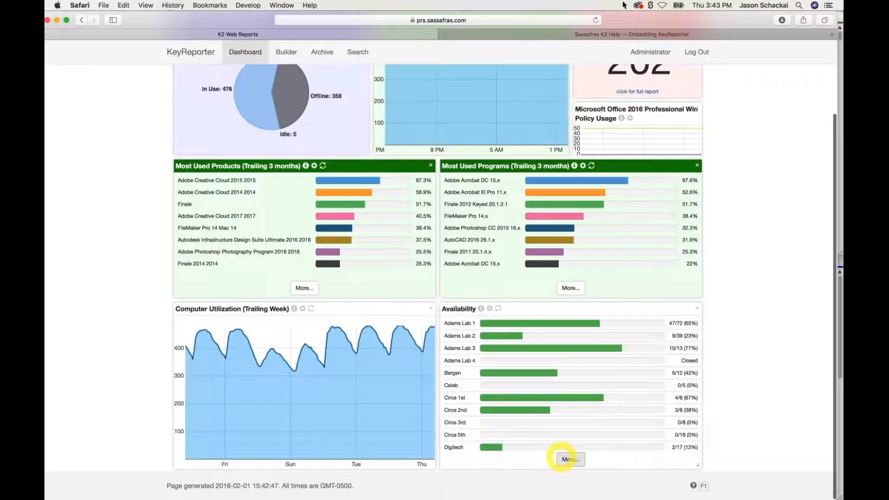
pyautogui.click(571, 460)
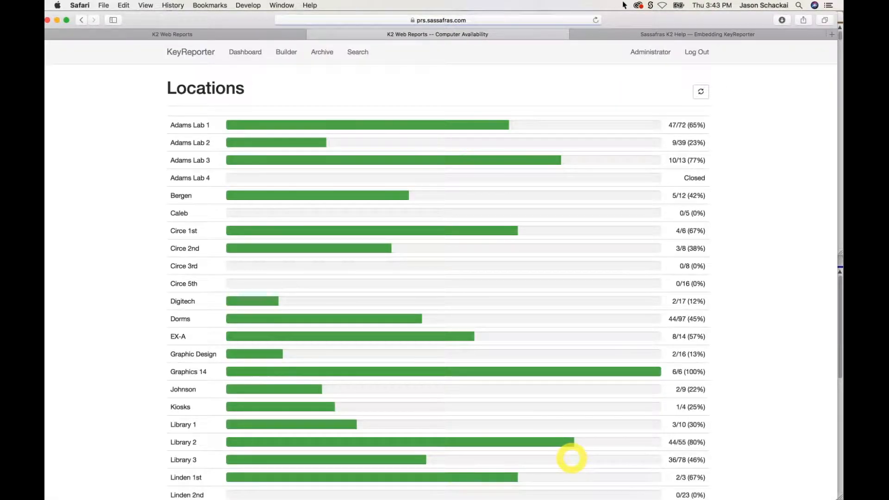
pyautogui.click(464, 128)
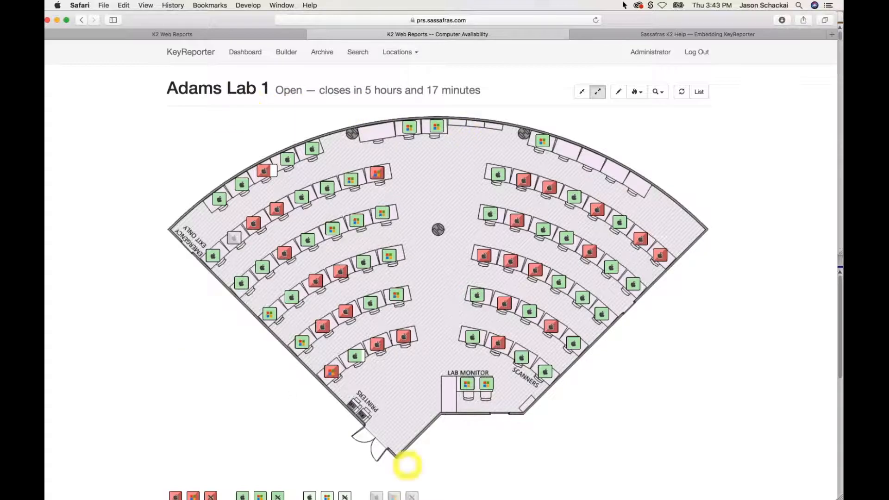
pyautogui.scroll(-3, 632, 472)
pyautogui.scroll(-2, 635, 470)
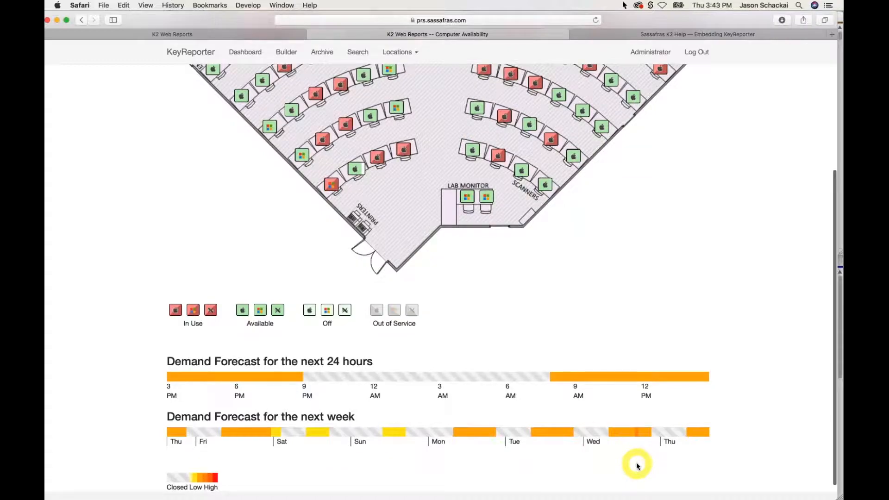
pyautogui.scroll(5, 637, 466)
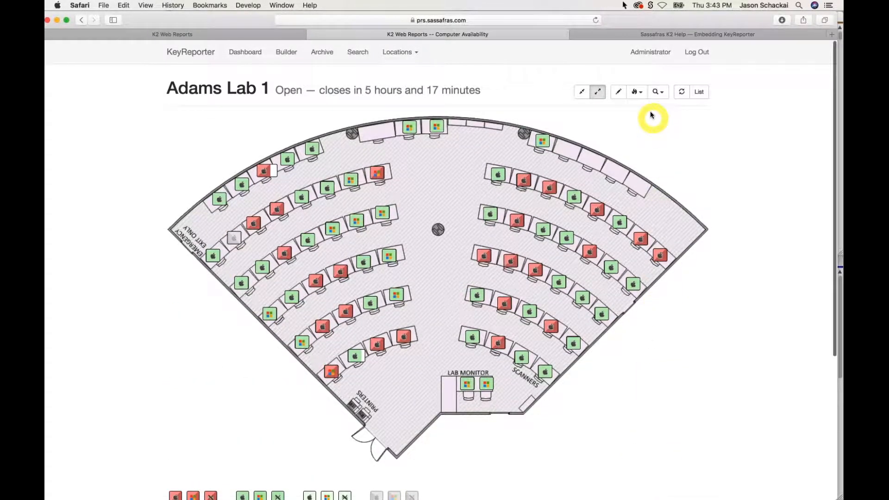
# - Overlay the Adams Lab 1 map with the usage heat map for Past 24 Hours, Past Week and Past Month in turn
pyautogui.click(636, 92)
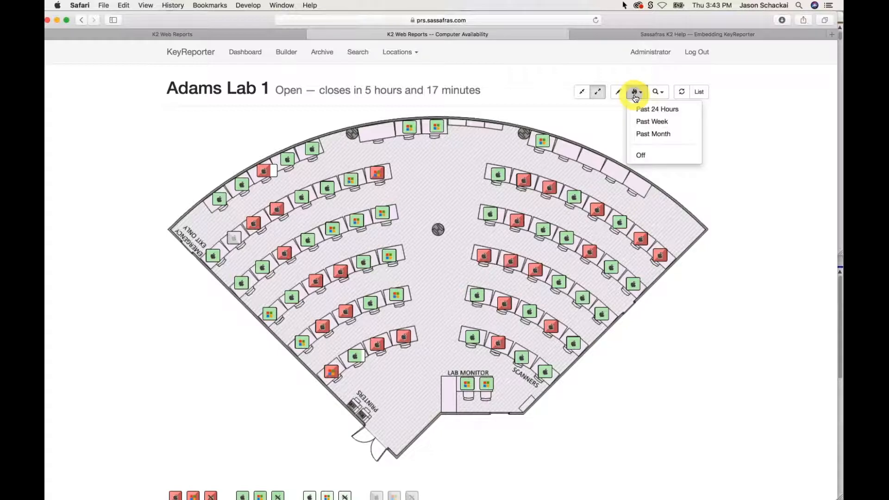
pyautogui.click(639, 110)
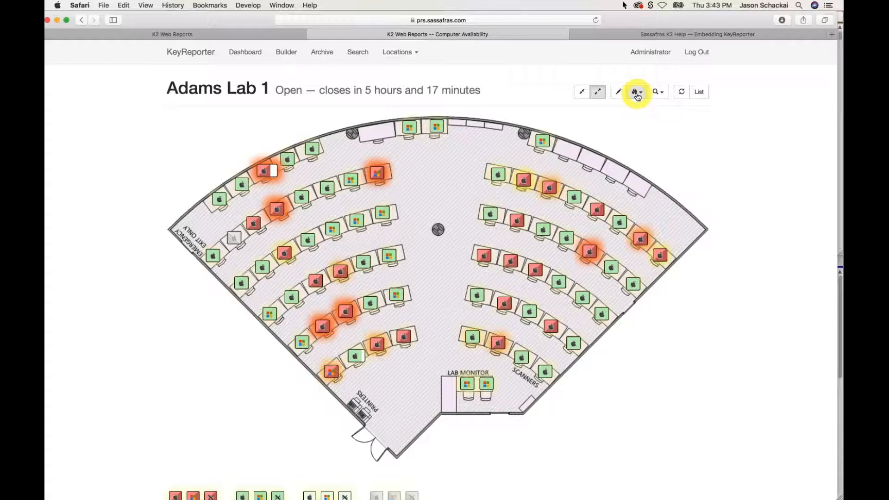
pyautogui.click(637, 94)
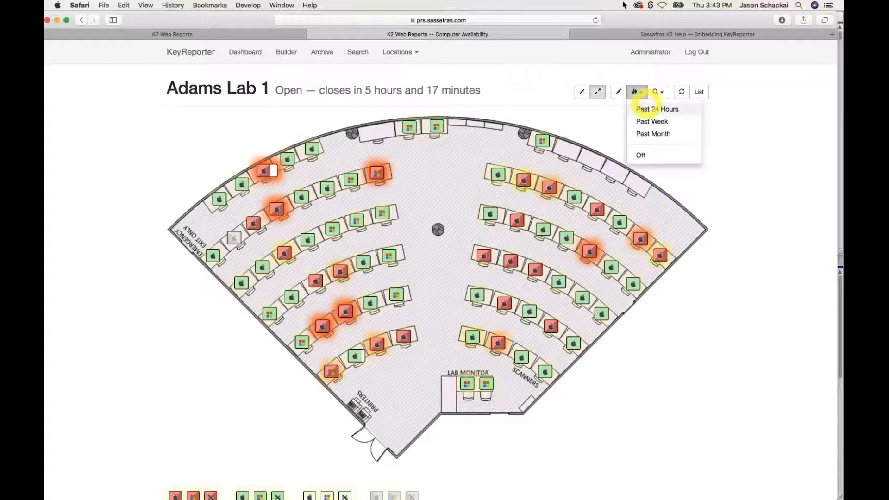
pyautogui.click(652, 121)
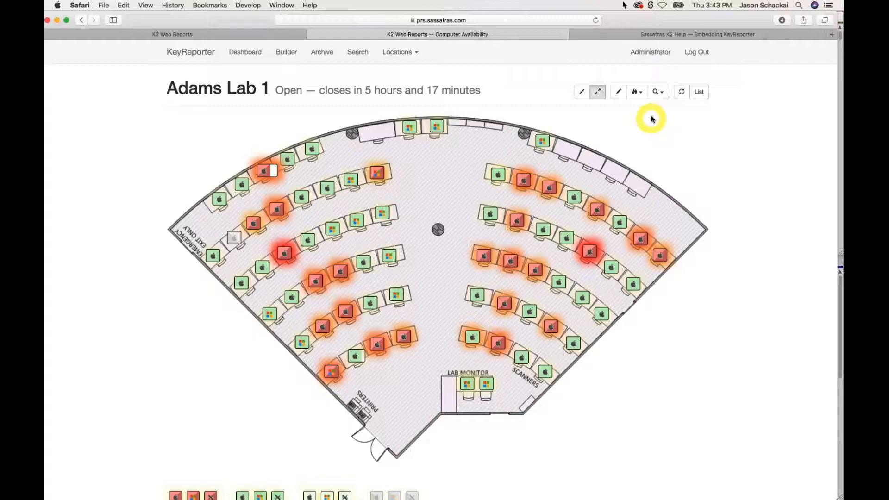
pyautogui.click(635, 99)
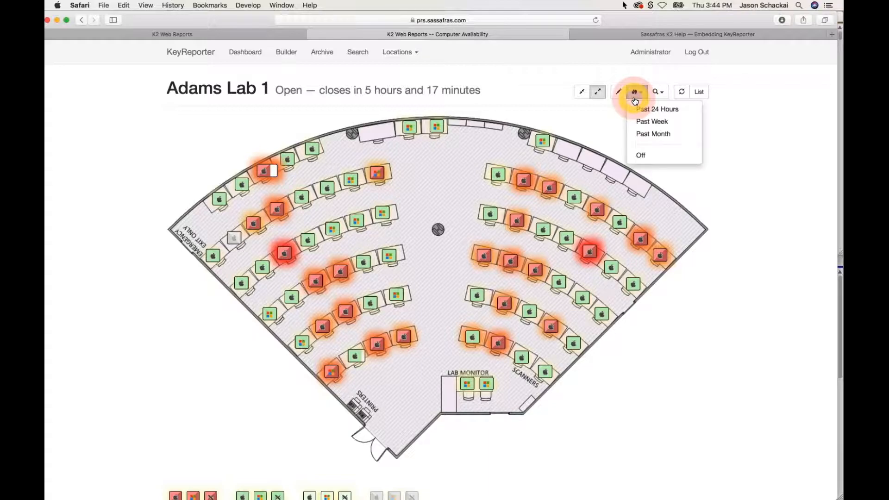
pyautogui.click(661, 135)
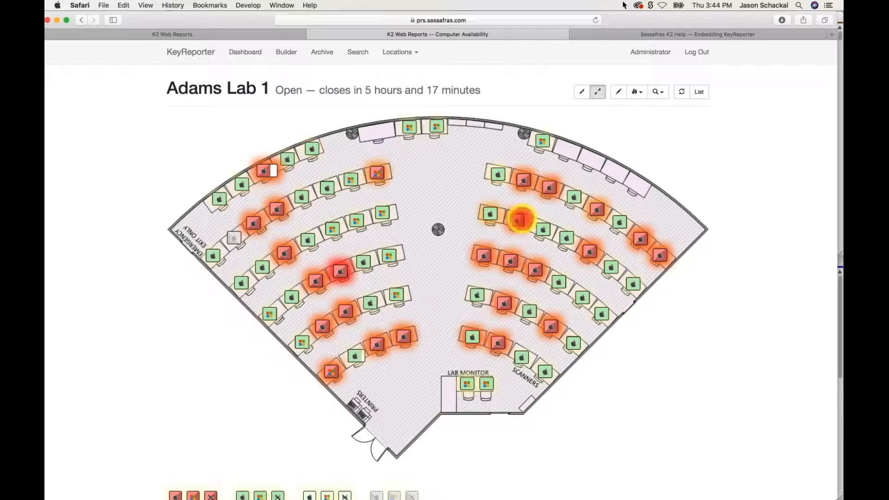
# - Inspect the operating system and installed software of two heavily used Macs in the upper rows of the map
pyautogui.click(518, 220)
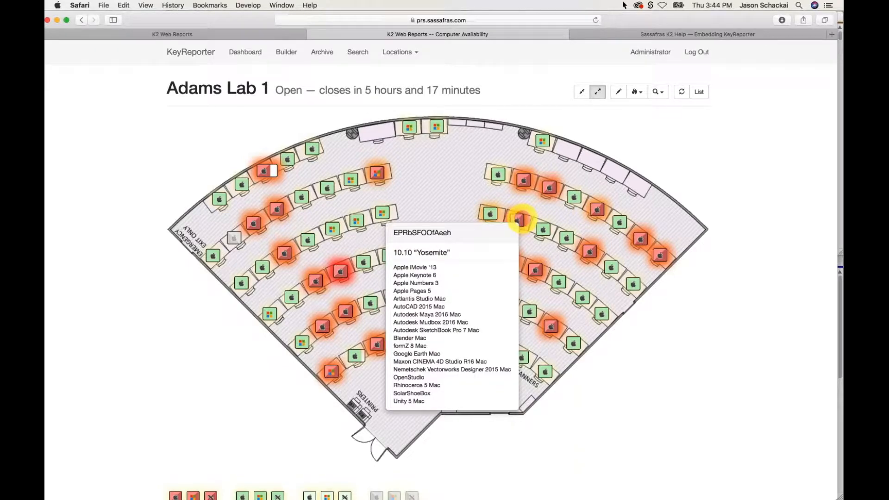
pyautogui.click(547, 188)
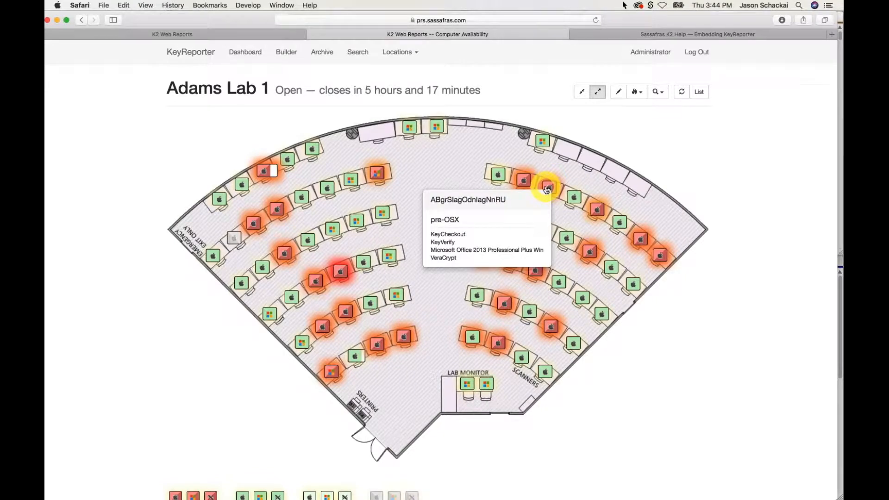
pyautogui.click(648, 149)
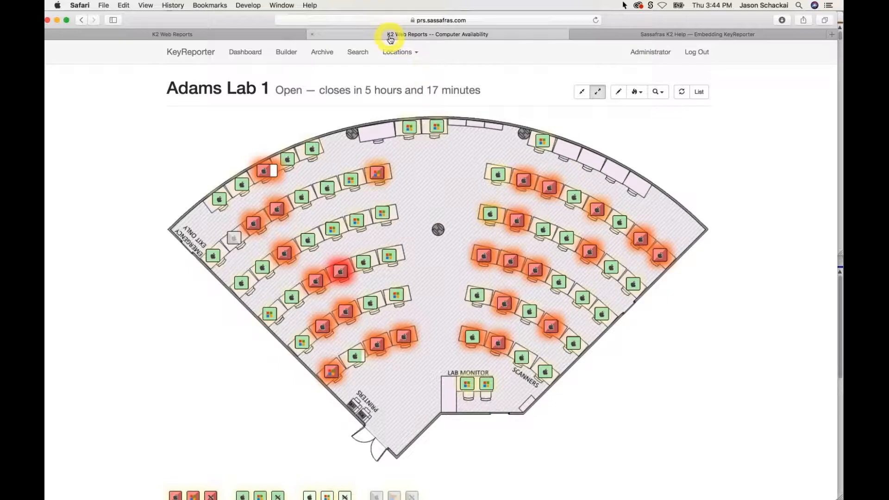
# - Close the Adams Lab 1 page and open the Bergen location from the dashboard's Availability widget
pyautogui.click(311, 34)
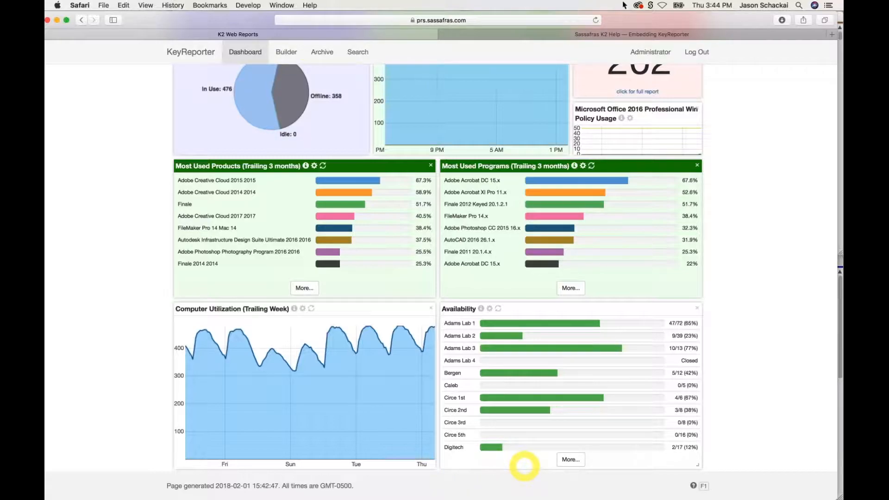
pyautogui.click(539, 373)
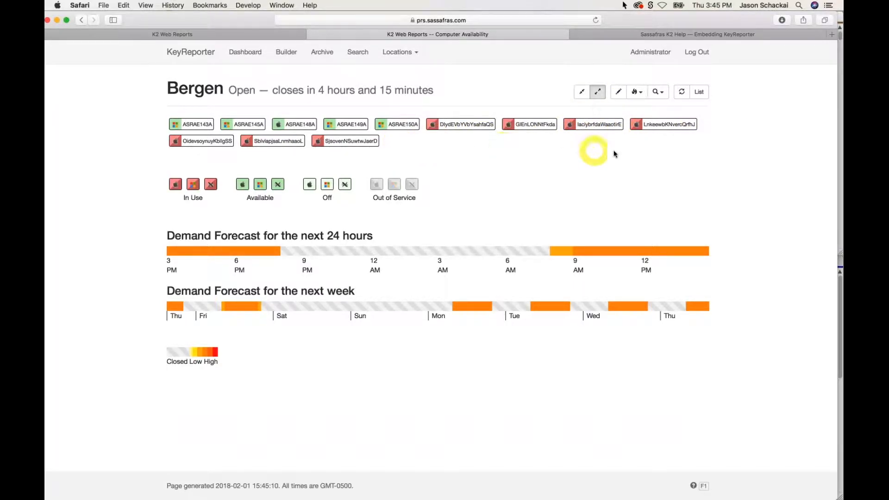
# - Open the Bergen availability map for editing
pyautogui.click(619, 94)
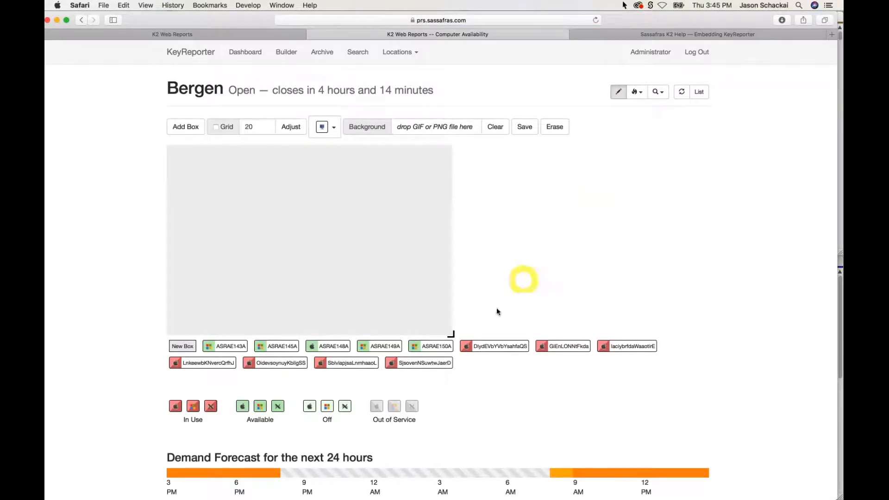
# - Add a wide, short box with no label and a light grey fill near the map area's upper-left corner
pyautogui.click(181, 132)
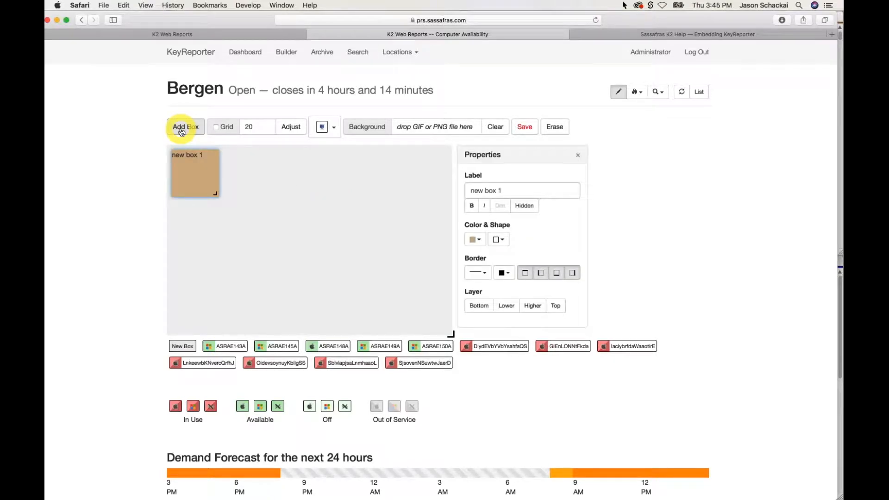
pyautogui.moveTo(216, 194); pyautogui.dragTo(255, 175)
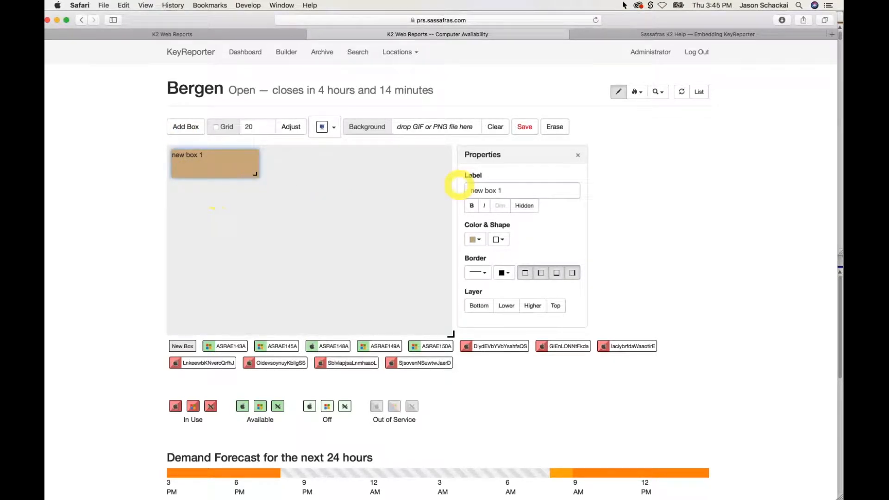
pyautogui.click(503, 190)
pyautogui.moveTo(504, 190); pyautogui.dragTo(458, 190)
pyautogui.press('BackSpace')
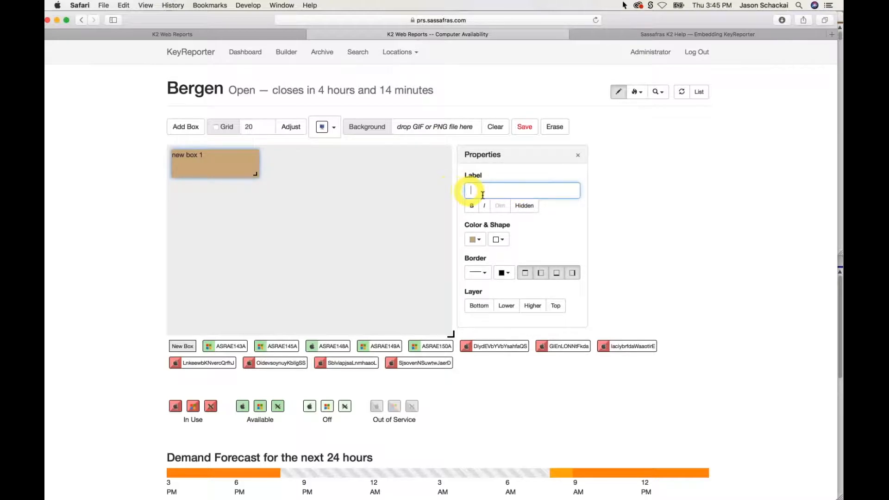
pyautogui.click(474, 238)
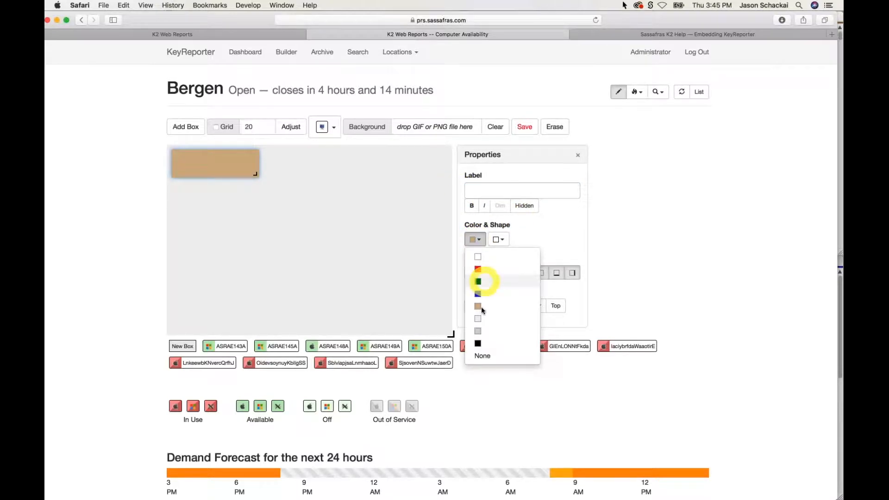
pyautogui.click(479, 317)
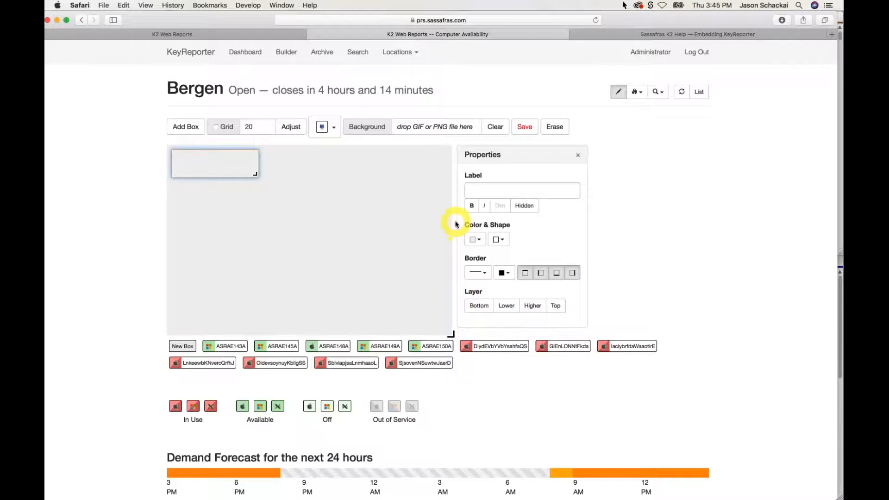
# - Enlarge the map area and erase the Bergen availability map
pyautogui.moveTo(450, 334); pyautogui.dragTo(654, 374)
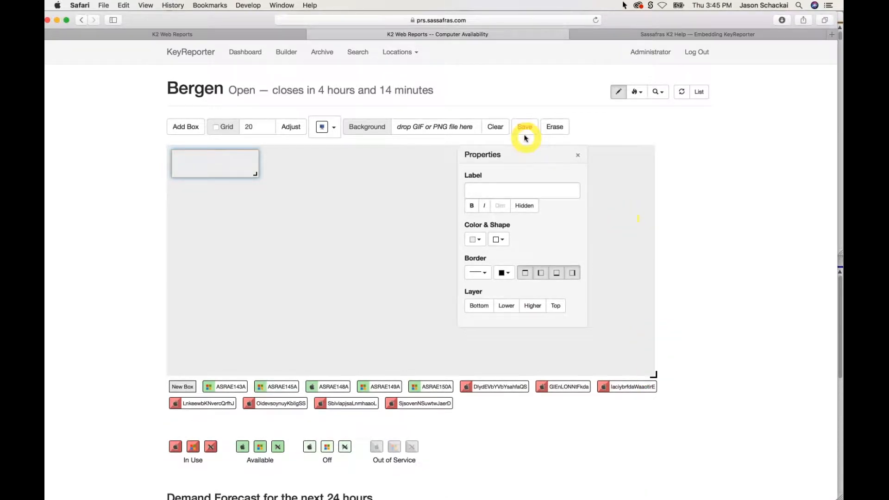
pyautogui.click(552, 126)
pyautogui.click(523, 128)
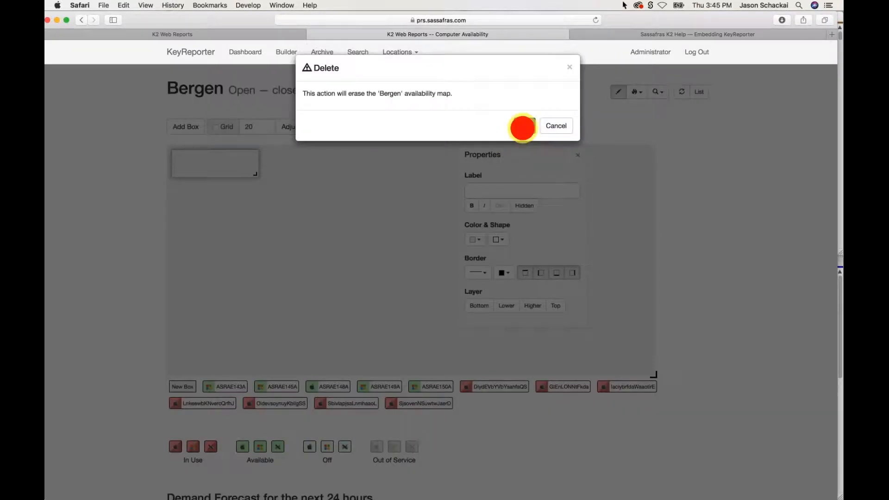
# - Add the lab floor plan image as the map background and enlarge the map area to show the whole room
pyautogui.press('super+Tab')
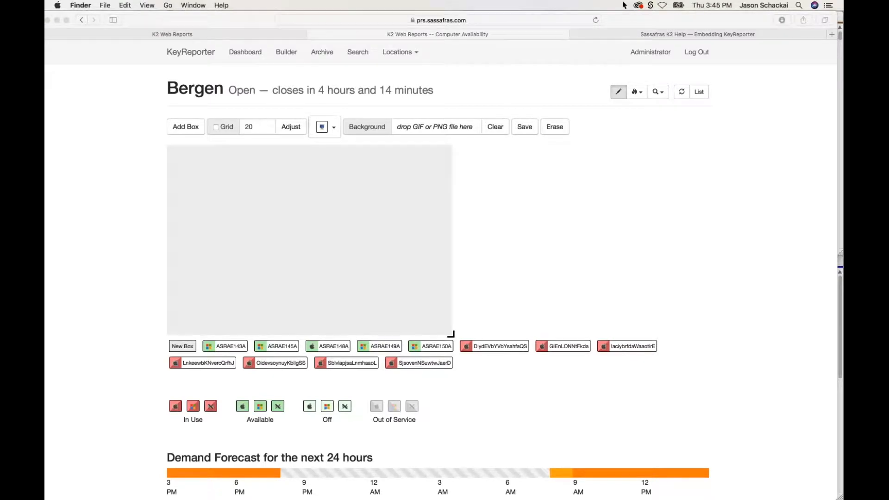
pyautogui.moveTo(92, 221); pyautogui.dragTo(445, 127)
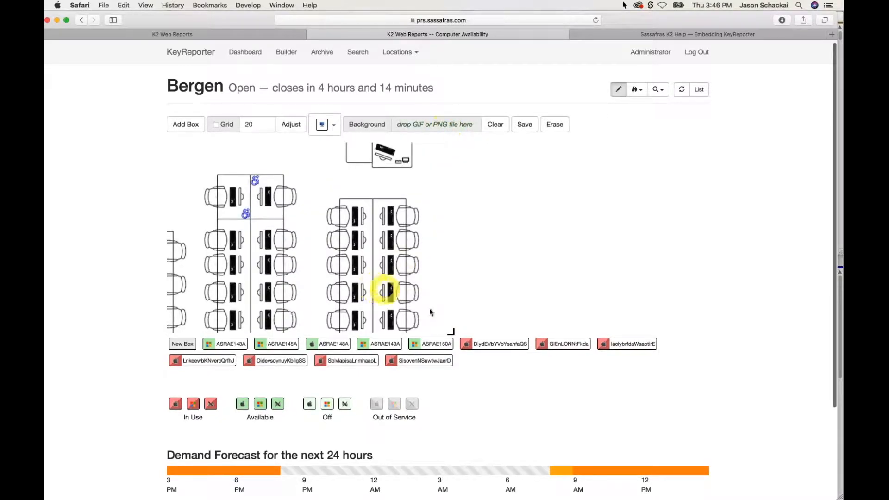
pyautogui.moveTo(452, 332); pyautogui.dragTo(729, 451)
# - Place ASRAE143A, ASRAE145A, ASRAE148A and ASRAE150A down the leftmost column of desks and set the computer icons to the largest size
pyautogui.moveTo(230, 471); pyautogui.dragTo(282, 312)
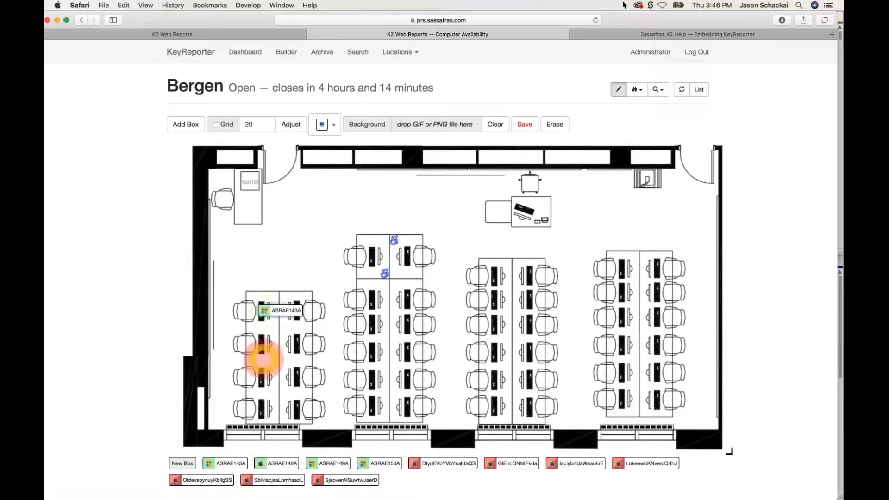
pyautogui.moveTo(215, 461); pyautogui.dragTo(278, 378)
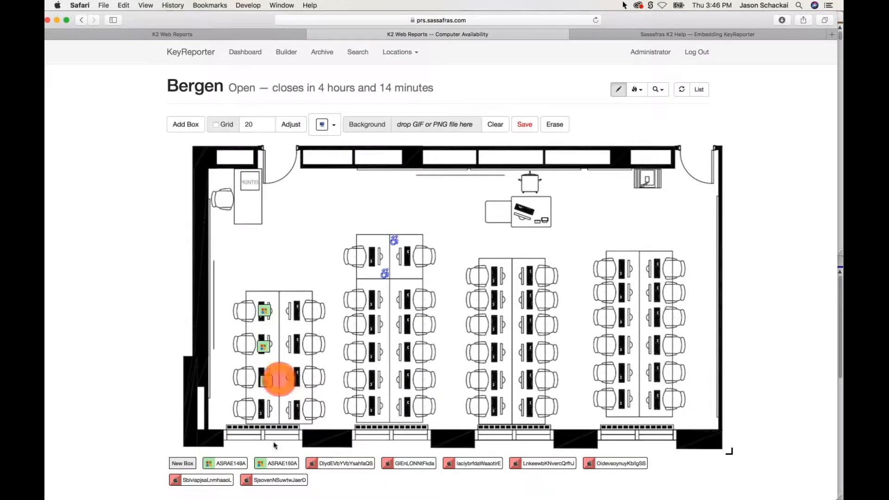
pyautogui.moveTo(270, 463); pyautogui.dragTo(265, 409)
pyautogui.click(324, 124)
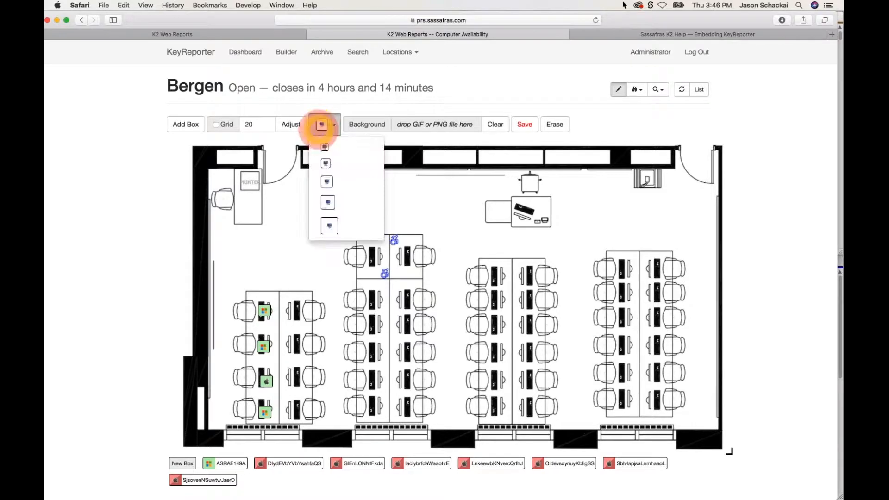
pyautogui.click(328, 226)
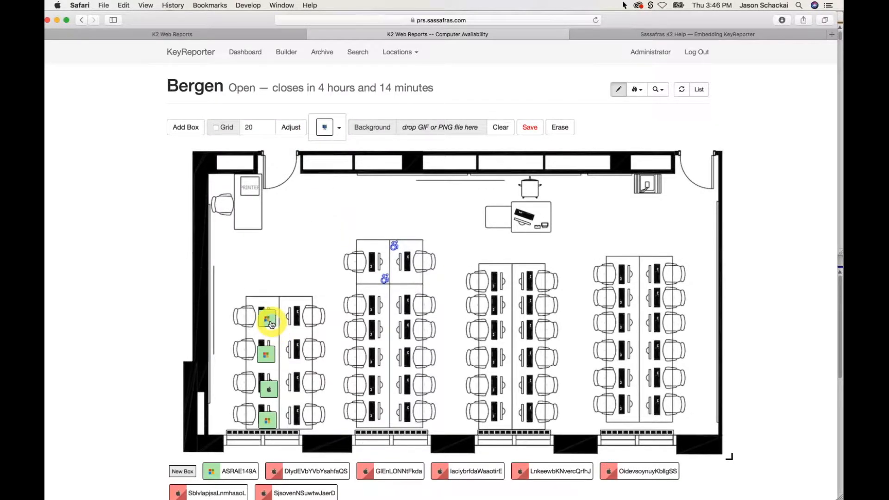
# - Align the four placed computers in a vertical line and place ASRAE149A on the desk opposite the lowest one
pyautogui.click(271, 320)
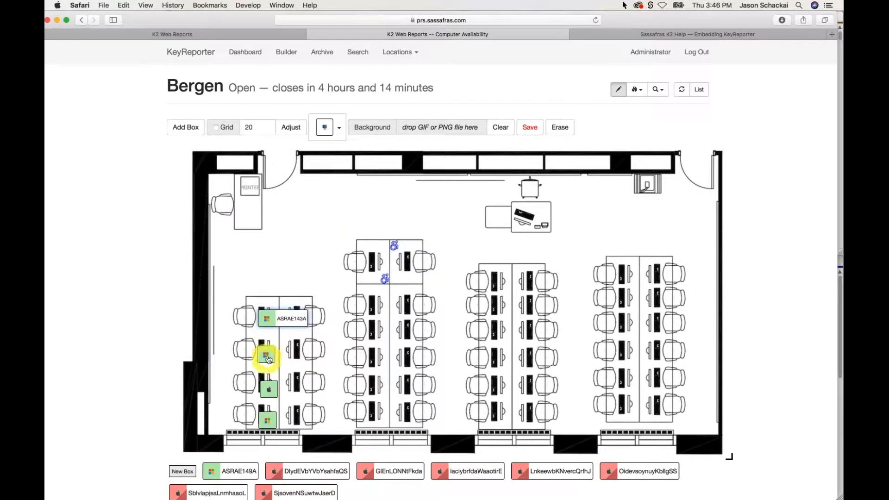
pyautogui.keyDown('shift'); pyautogui.click(266, 389); pyautogui.keyUp('shift')
pyautogui.keyDown('shift'); pyautogui.click(267, 419); pyautogui.keyUp('shift')
pyautogui.click(256, 299)
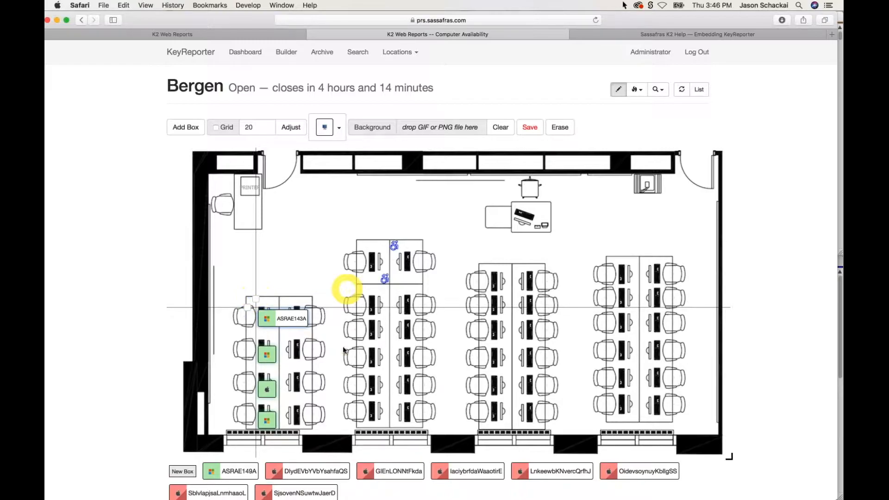
pyautogui.moveTo(231, 471); pyautogui.dragTo(298, 421)
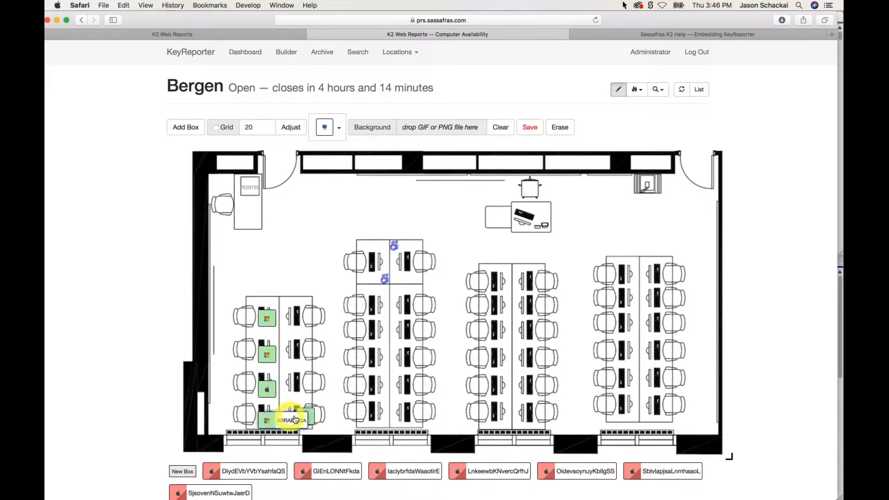
# - Nudge ASRAE150A slightly upward on its desk and save the Bergen map
pyautogui.click(308, 413)
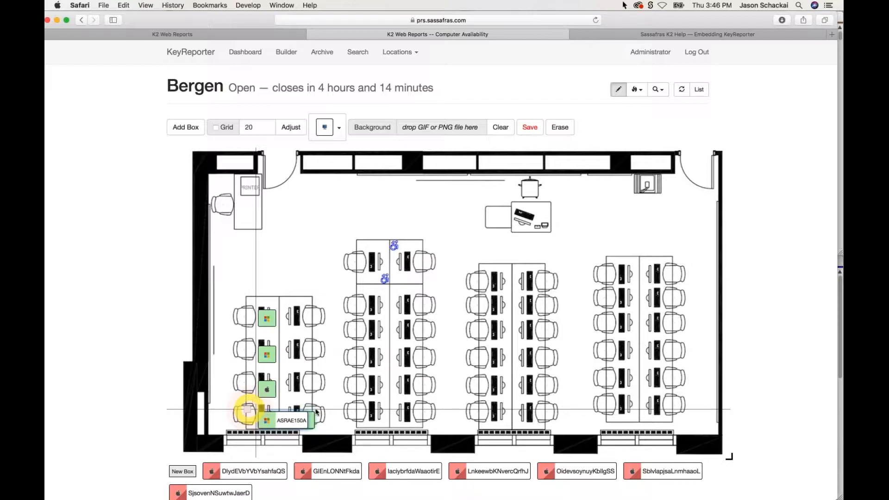
pyautogui.press('Up')
pyautogui.press('Up')
pyautogui.press('Up')
pyautogui.press('Up')
pyautogui.press('Up')
pyautogui.press('Up')
pyautogui.press('Up')
pyautogui.press('Up')
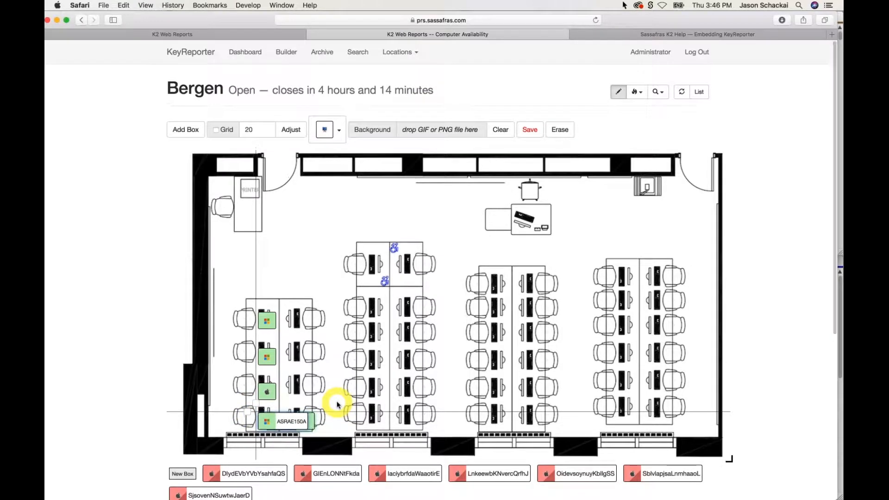
pyautogui.click(112, 317)
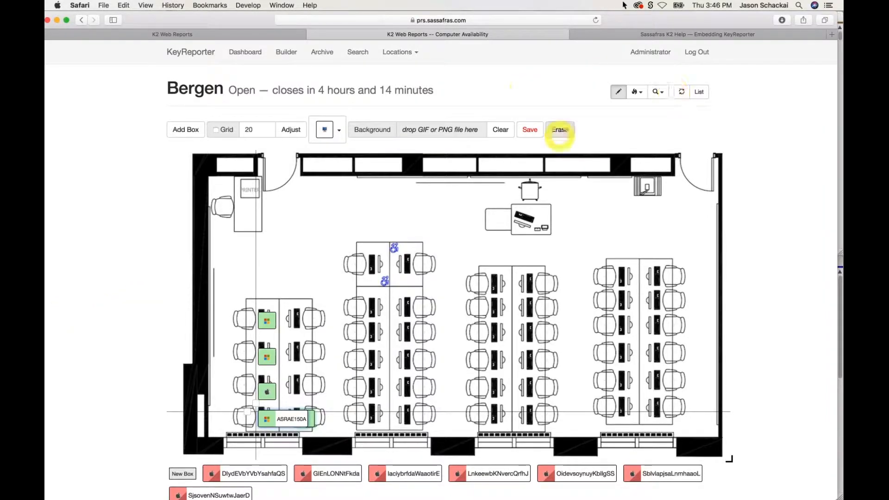
pyautogui.click(528, 129)
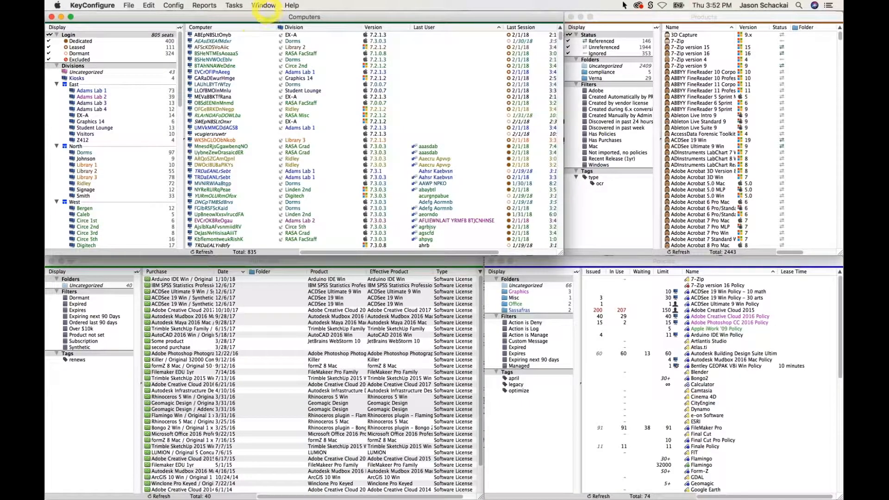
# - Open the Time Sets in KeyConfigure and create a time set named Bergen
pyautogui.click(264, 5)
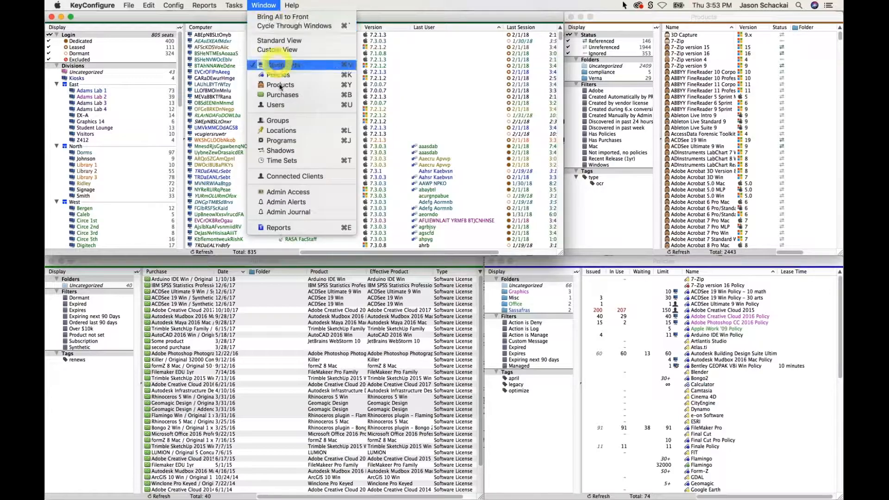
pyautogui.click(289, 161)
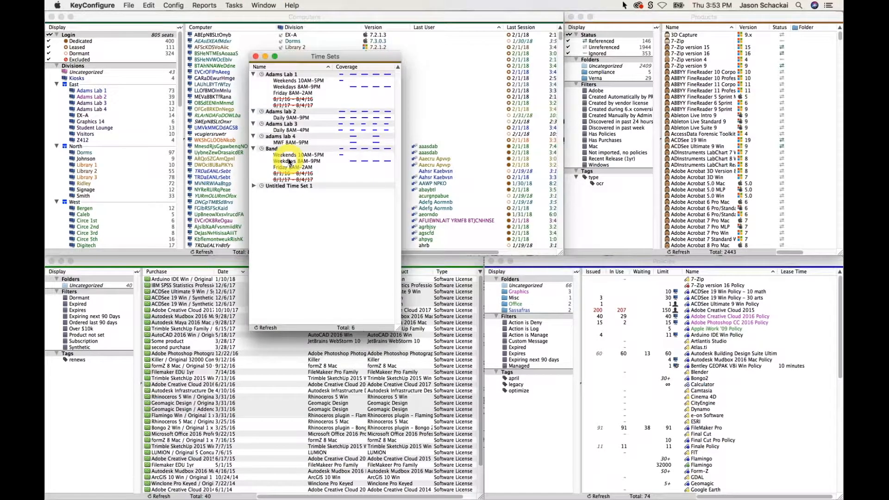
pyautogui.rightClick(314, 243)
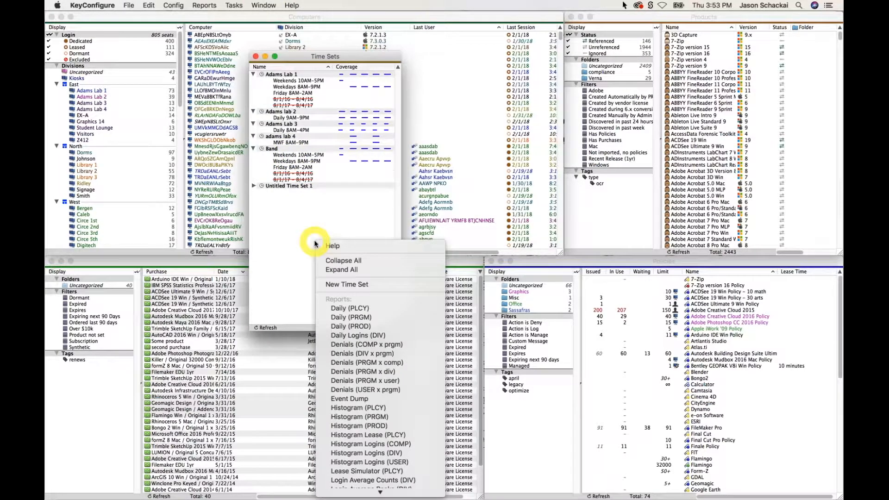
pyautogui.click(347, 285)
pyautogui.moveTo(324, 82); pyautogui.dragTo(273, 82)
pyautogui.write('Bergen')
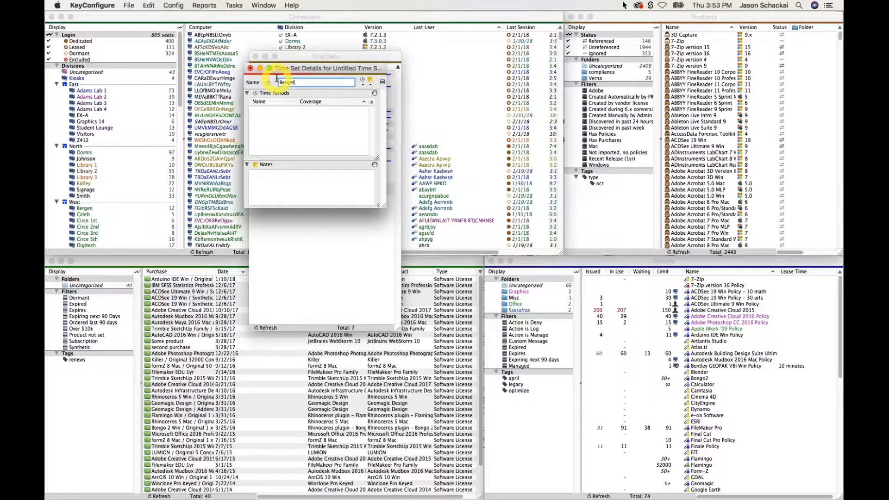
# - Add a recurring time period covering Monday to Friday to the Bergen time set
pyautogui.rightClick(278, 121)
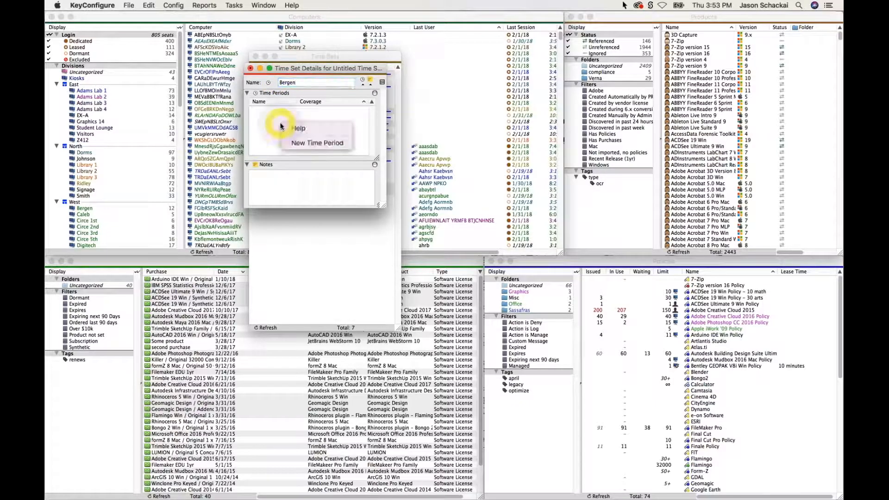
pyautogui.click(314, 143)
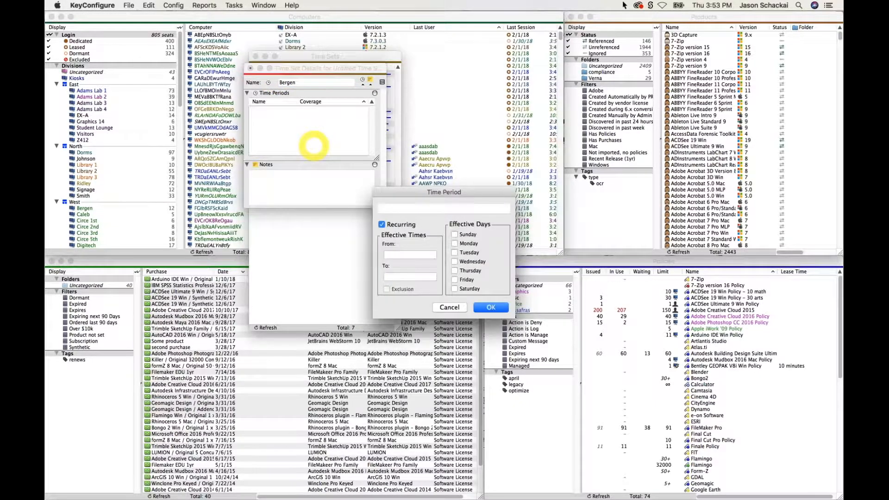
pyautogui.click(455, 243)
pyautogui.click(454, 252)
pyautogui.click(455, 261)
pyautogui.click(455, 271)
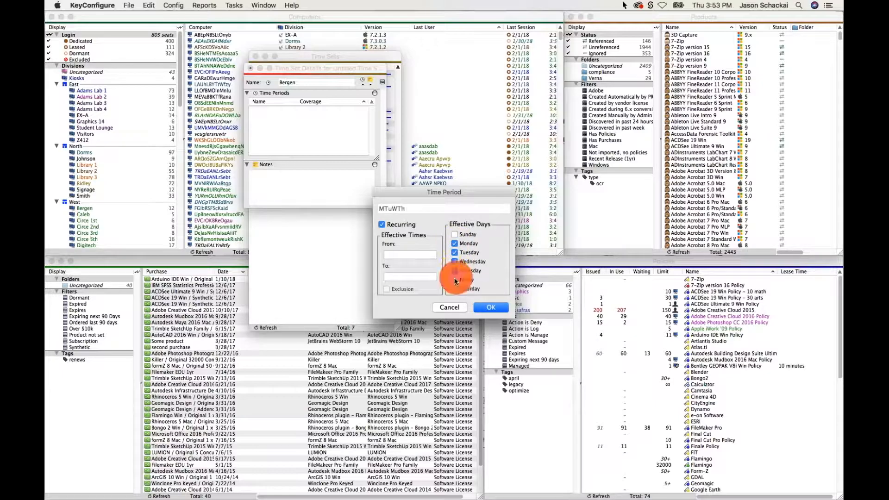
pyautogui.click(454, 280)
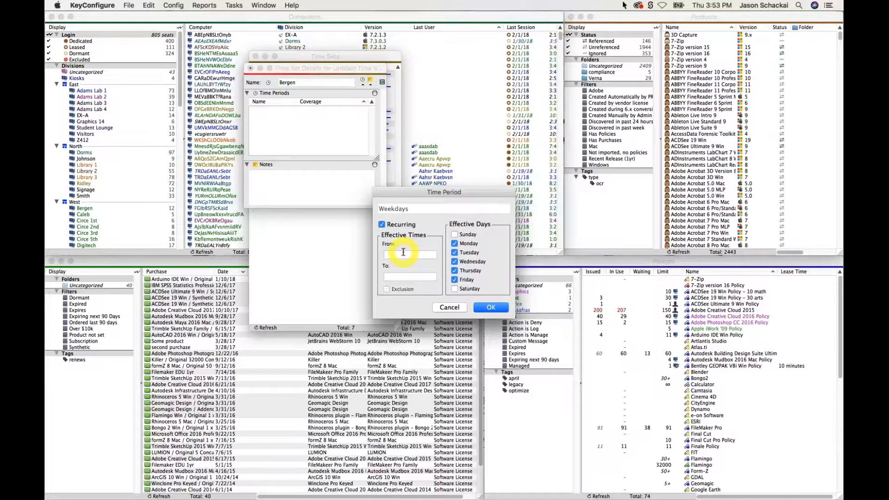
# - Set the weekday period's end time to 8PM and close the Bergen time set and the Time Sets list
pyautogui.click(404, 253)
pyautogui.click(403, 276)
pyautogui.write('8PM')
pyautogui.click(490, 308)
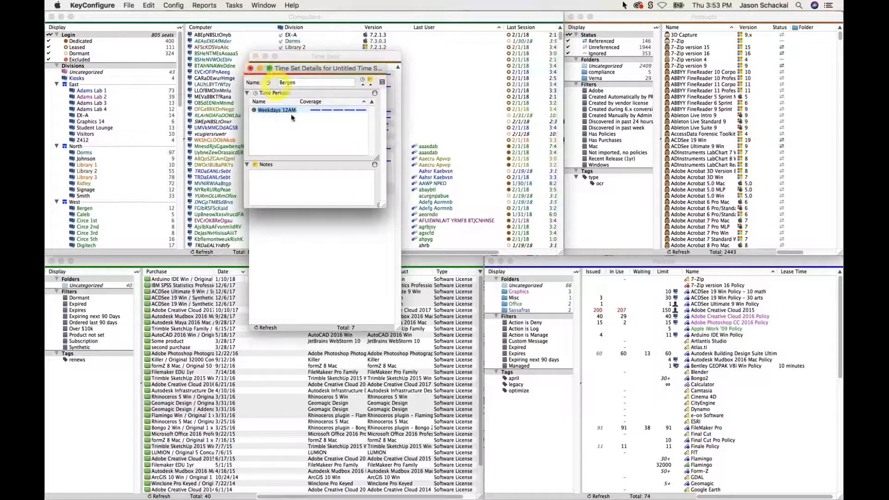
pyautogui.click(294, 134)
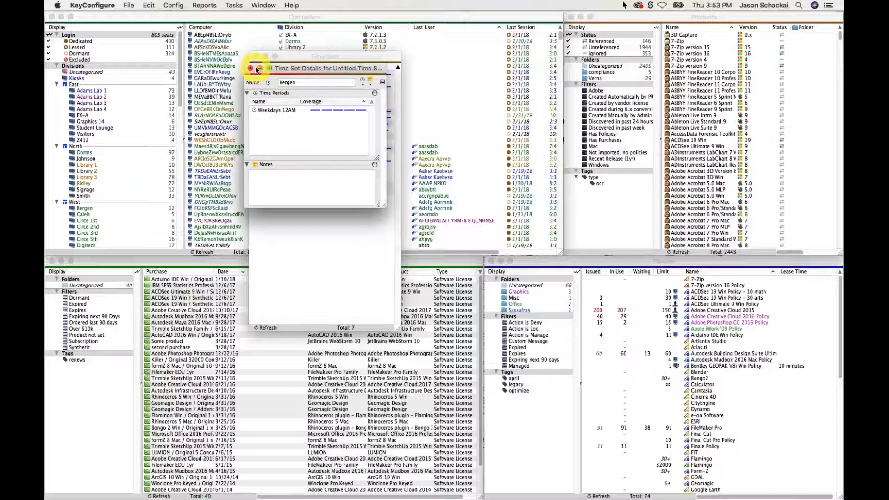
pyautogui.click(250, 69)
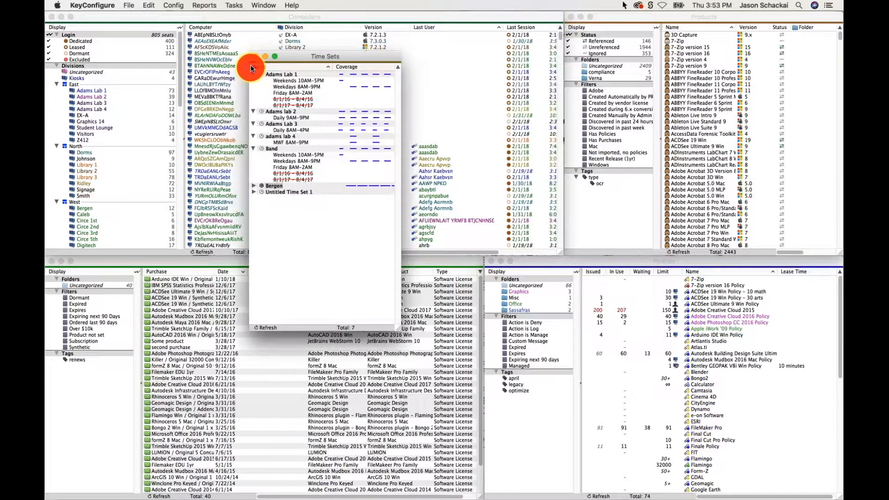
pyautogui.click(255, 57)
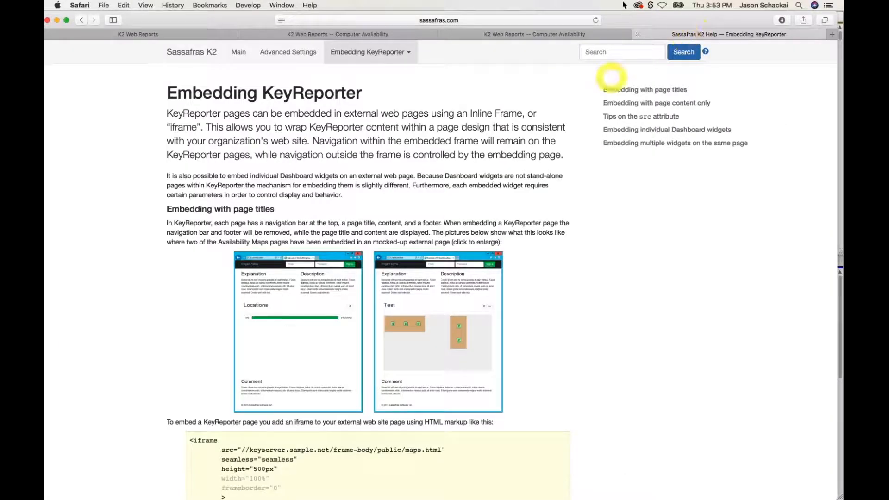
# - Check the full web address of the Embedding KeyReporter help page in Safari
pyautogui.click(460, 19)
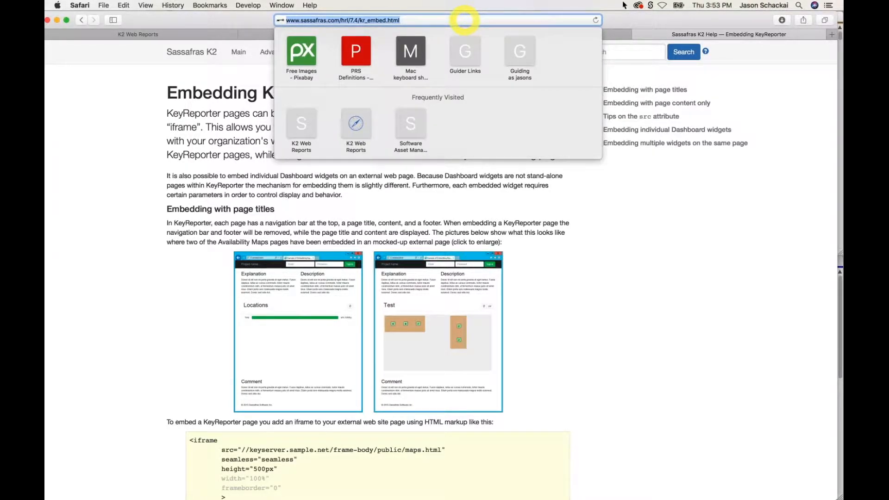
pyautogui.click(644, 255)
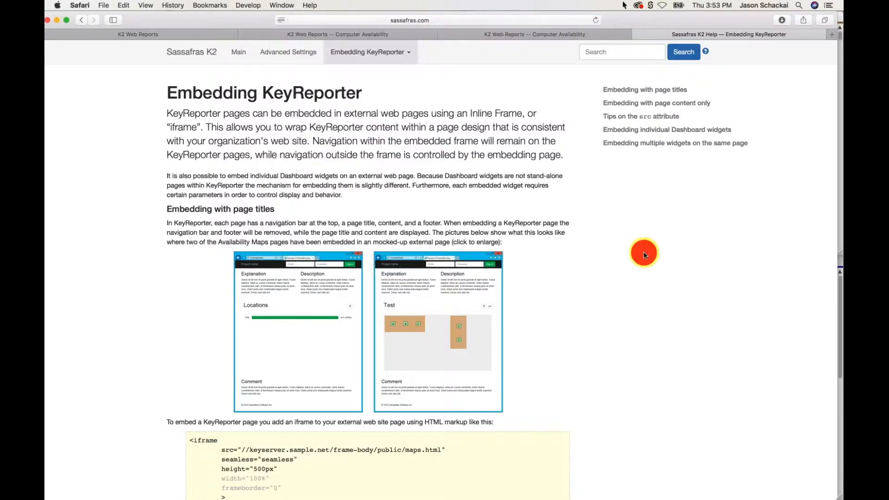
# - Open the full Locations list from the dashboard's Availability widget and view the Bergen map
pyautogui.click(189, 34)
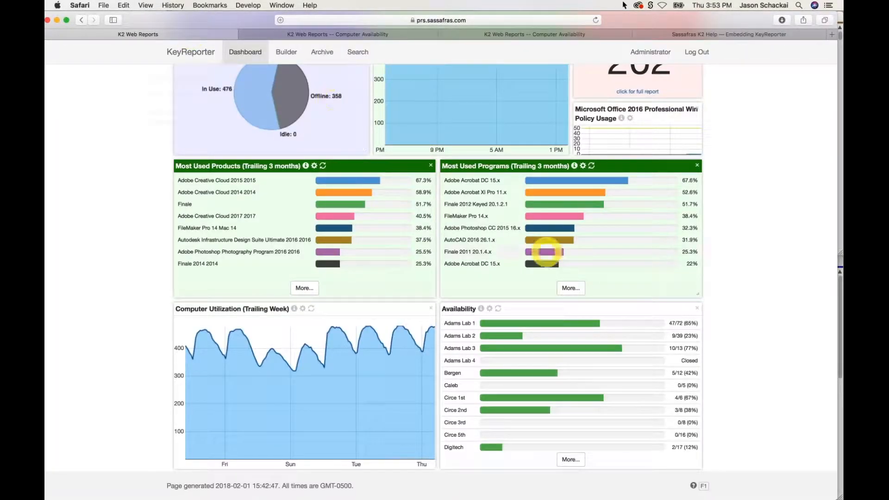
pyautogui.click(564, 458)
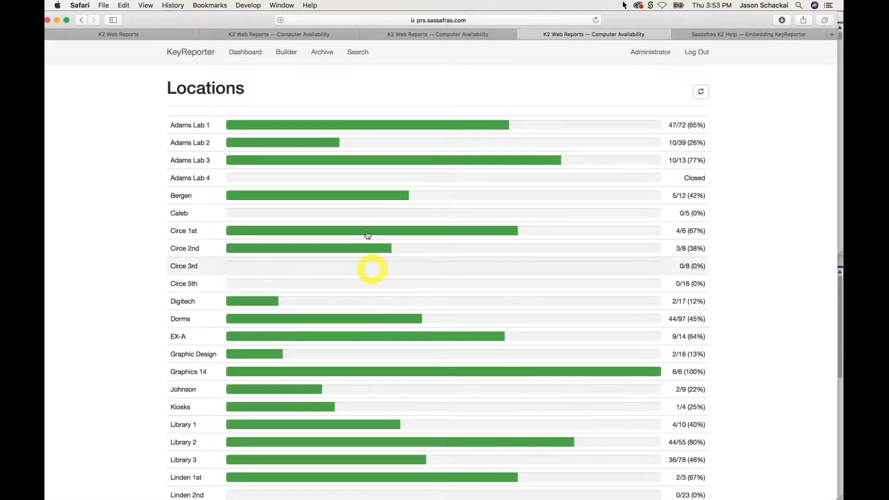
pyautogui.click(369, 197)
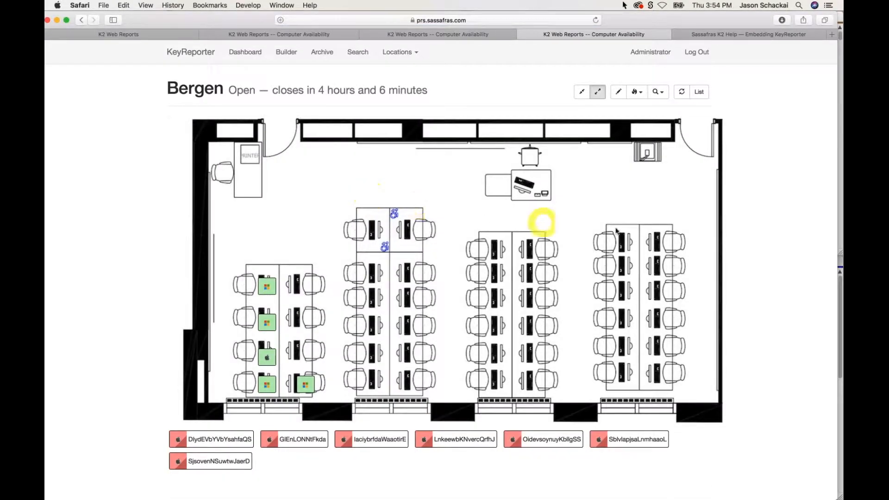